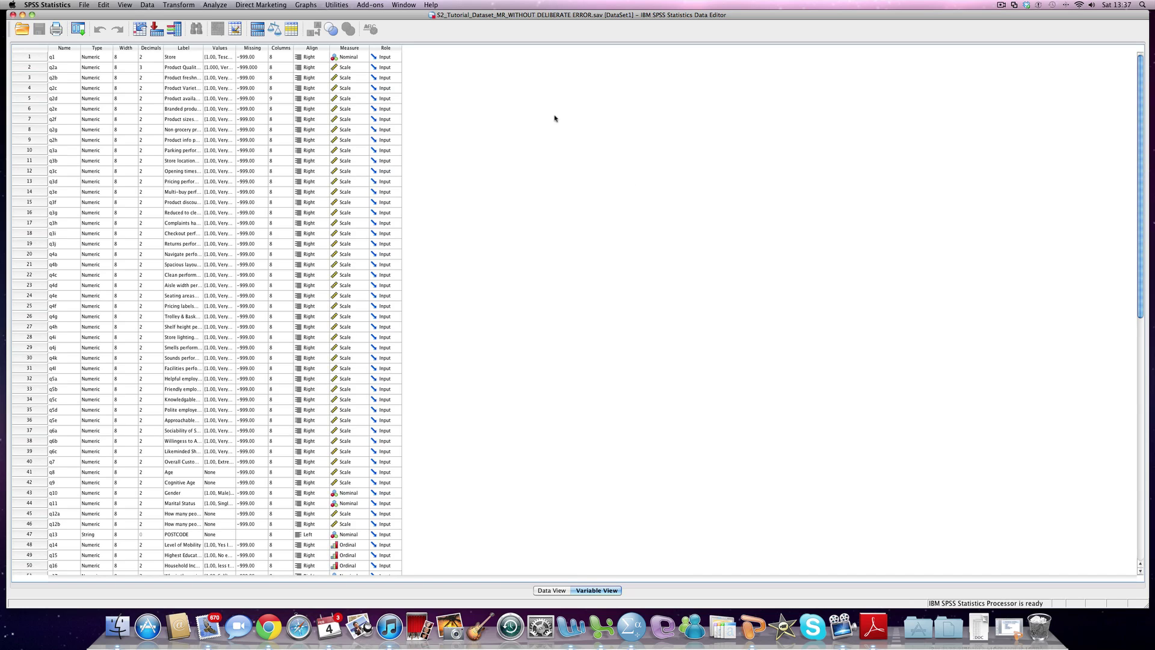
- Run Frequencies with frequency tables for Product Quality, Product freshness, Helpful employees and Overall Customer Satisfaction, reviewing the available statistics options
left_click(215, 5)
mouse_move(258, 24)
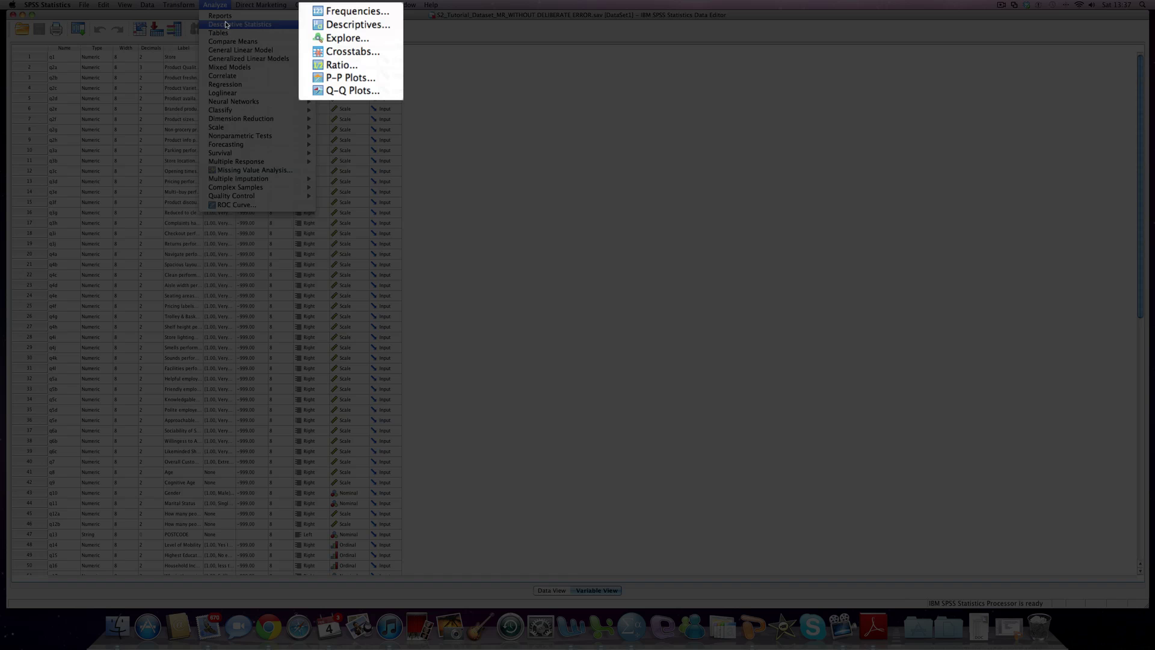
left_click(360, 13)
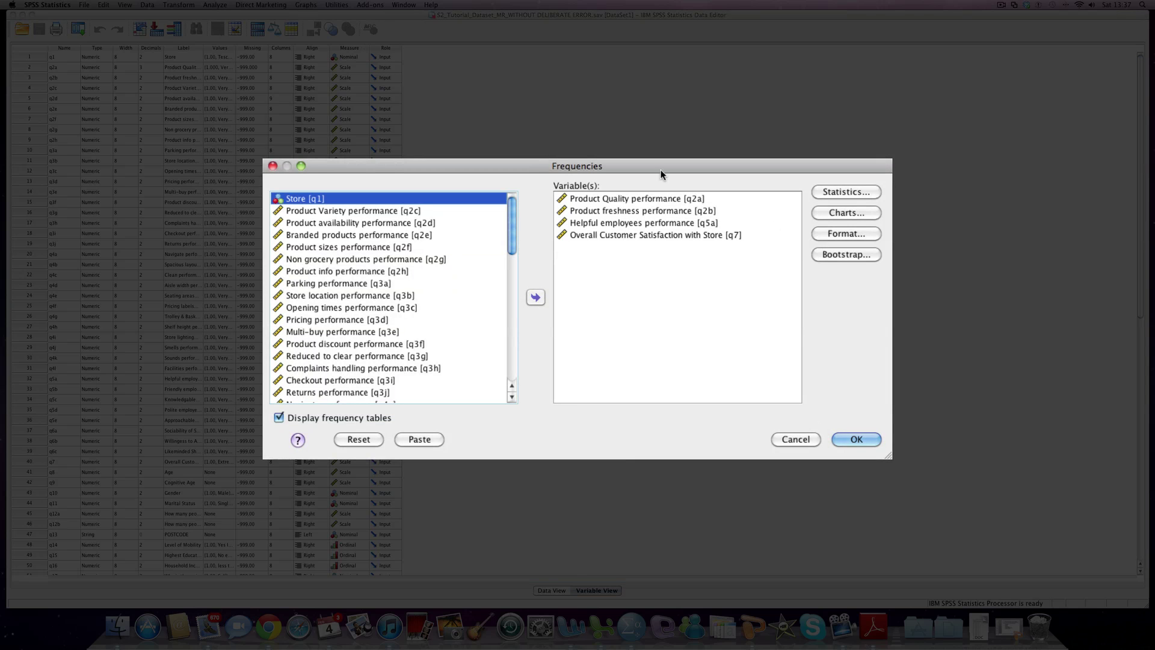
left_click_drag(648, 165, 408, 94)
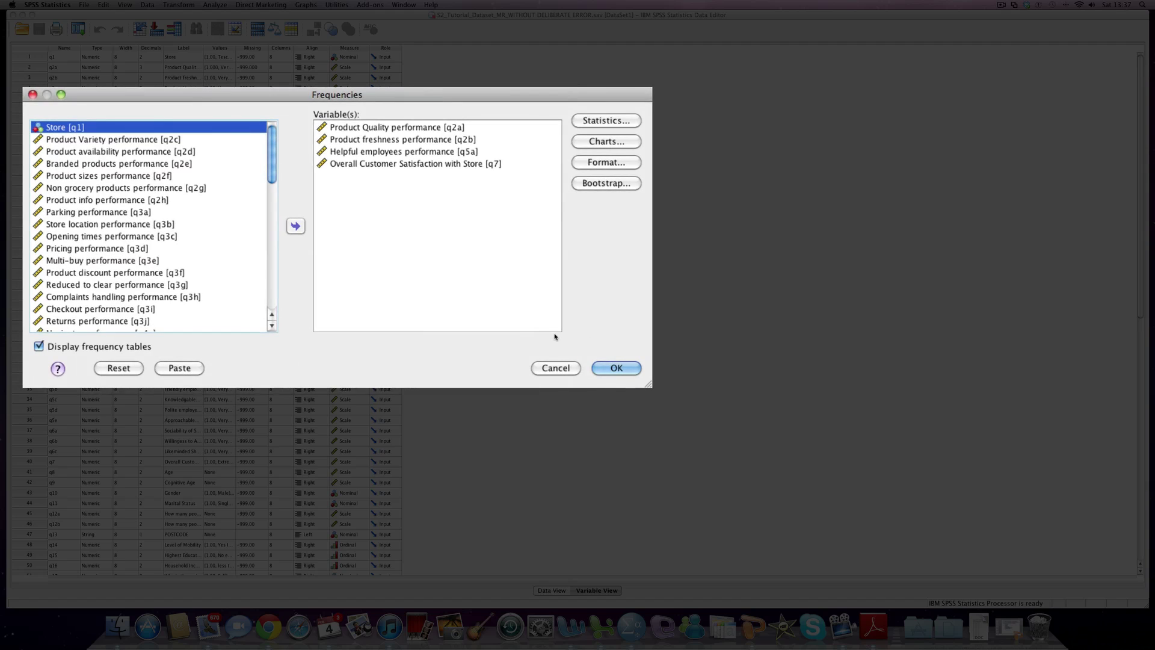
left_click_drag(650, 386, 1153, 527)
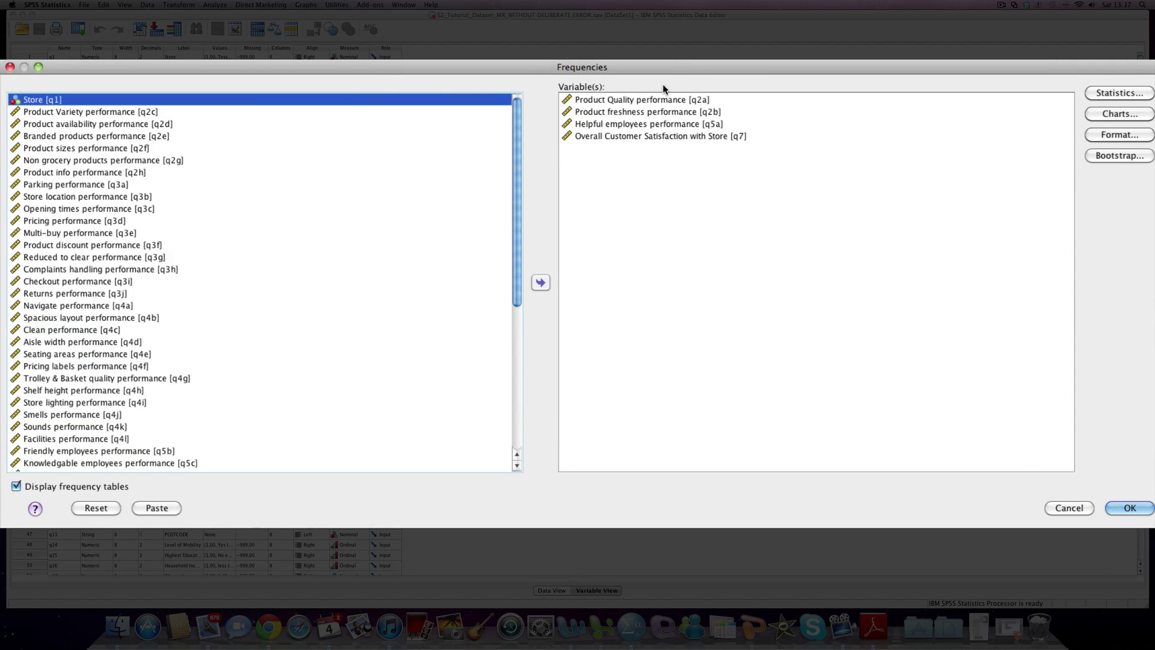
left_click(1117, 94)
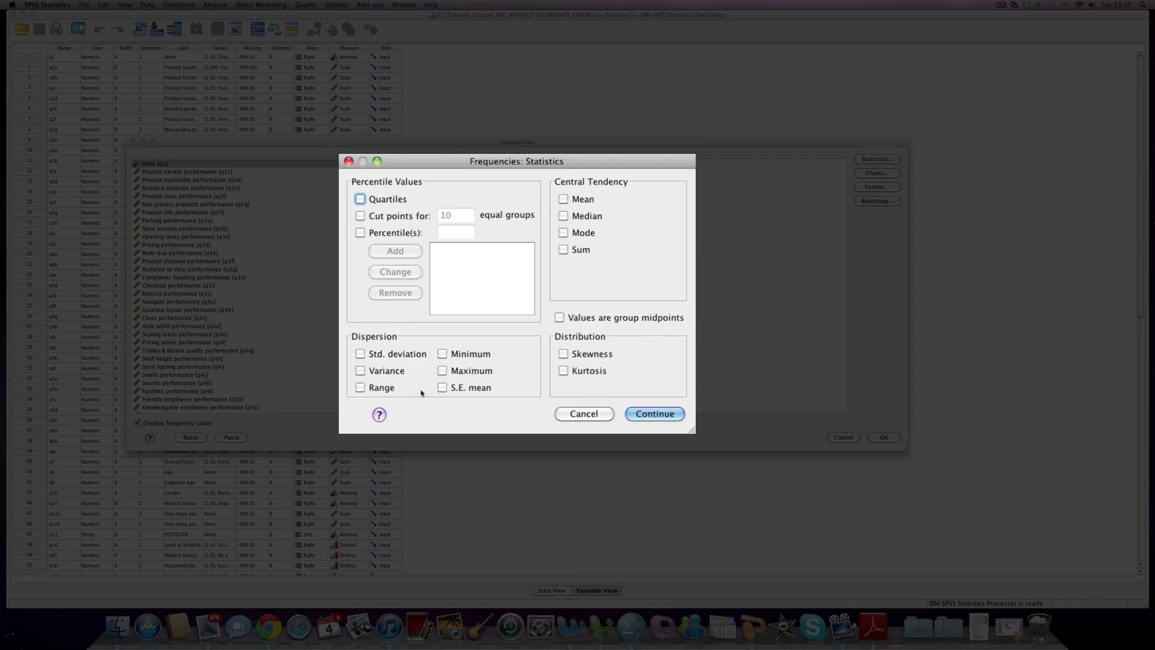
left_click(654, 413)
left_click(1133, 508)
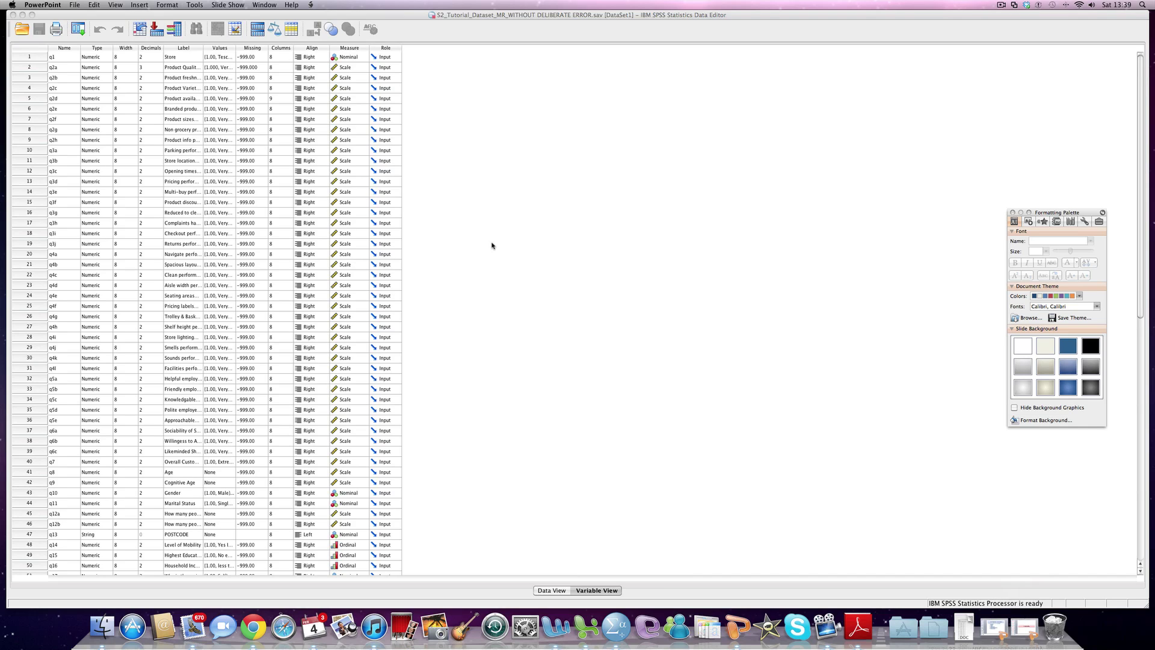
- Switch back to SPSS and set up Explore for Overall Customer Satisfaction with Store, with Descriptives and a 95% confidence interval for the mean
left_click(291, 15)
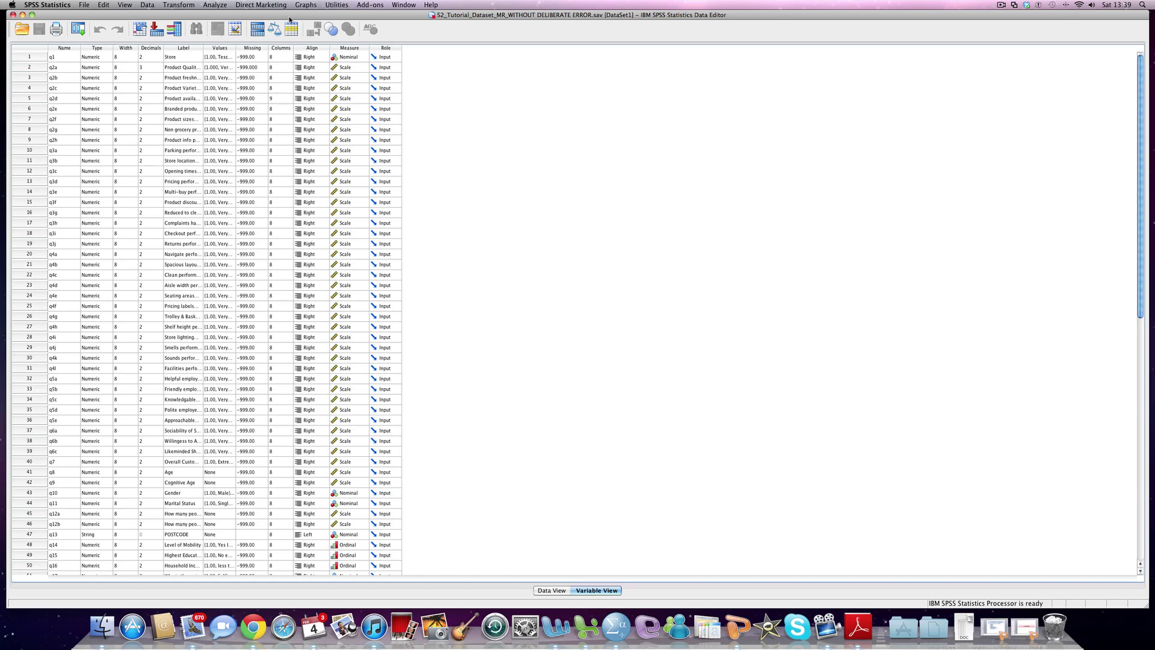
left_click(214, 5)
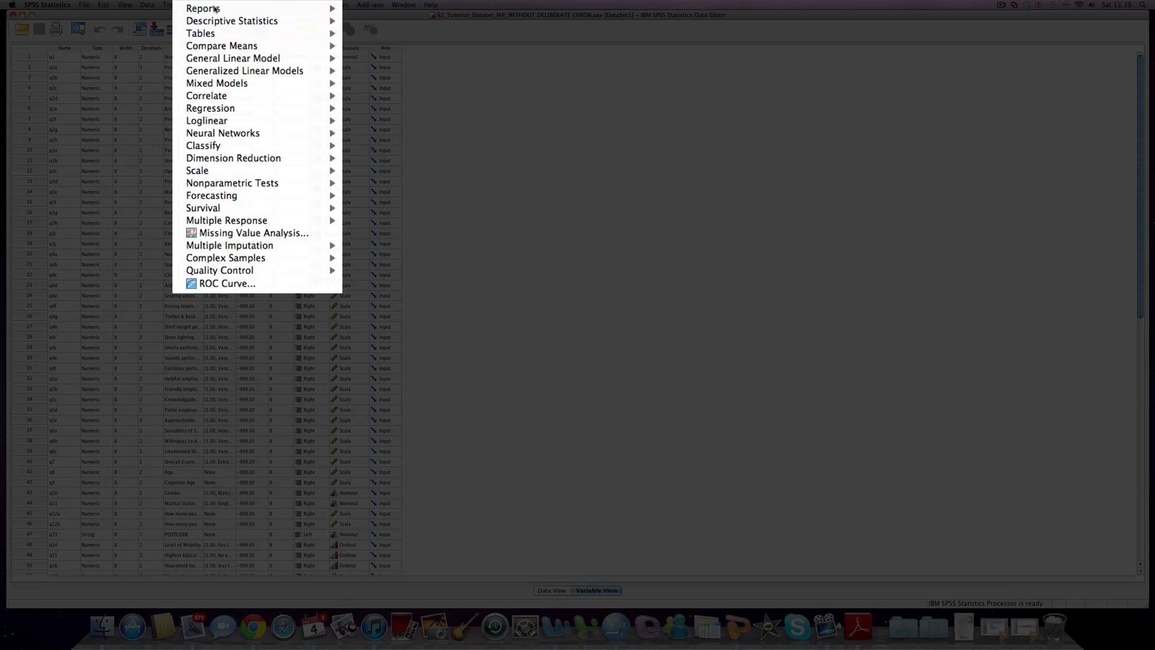
mouse_move(250, 25)
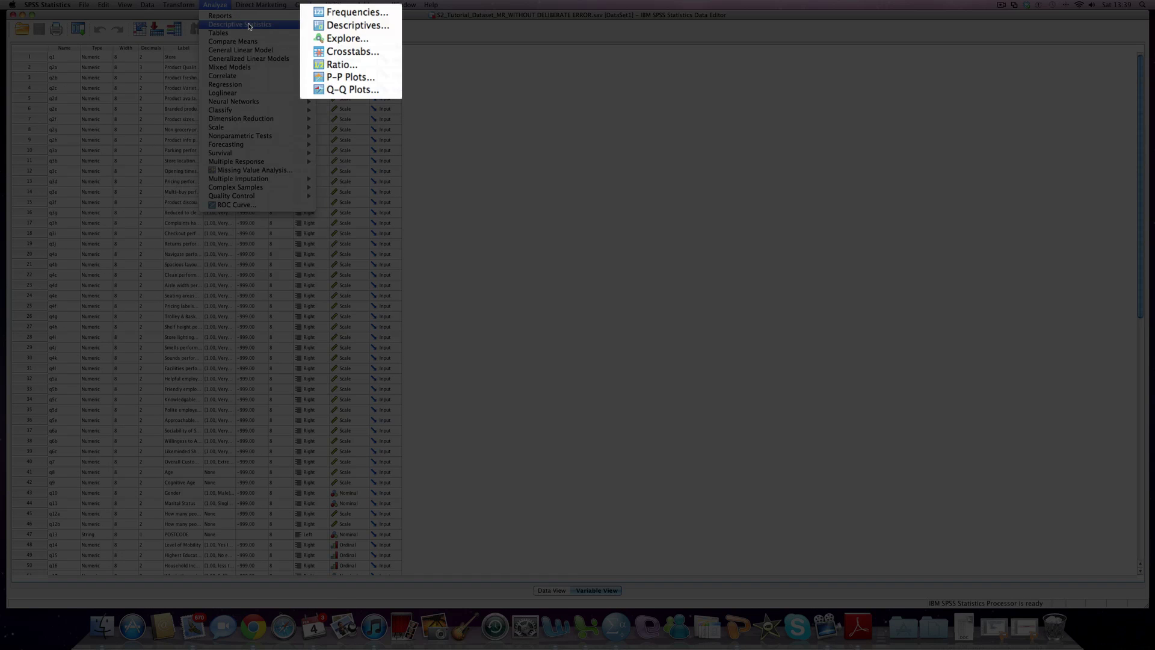
left_click(364, 40)
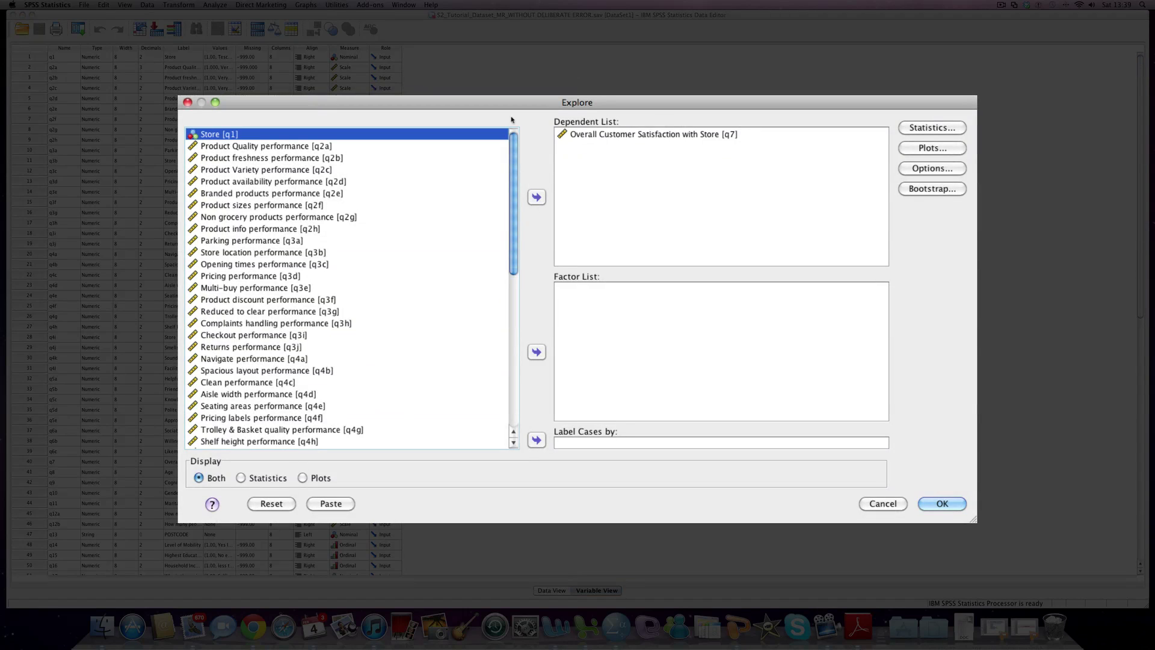
left_click_drag(586, 103, 483, 62)
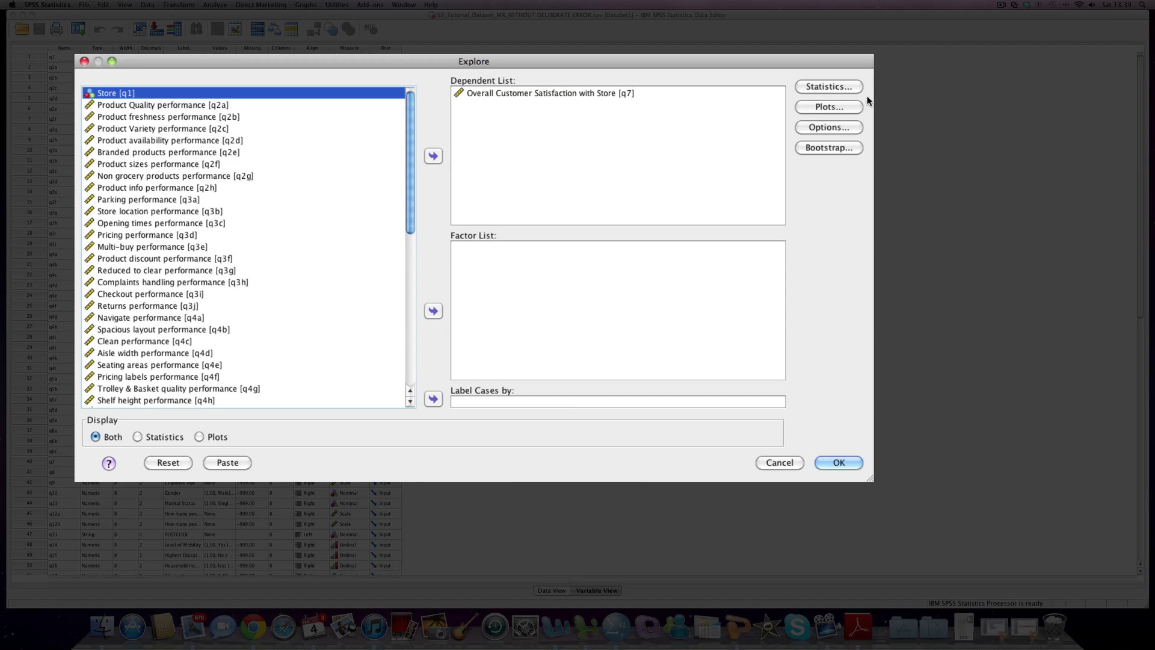
left_click(718, 143)
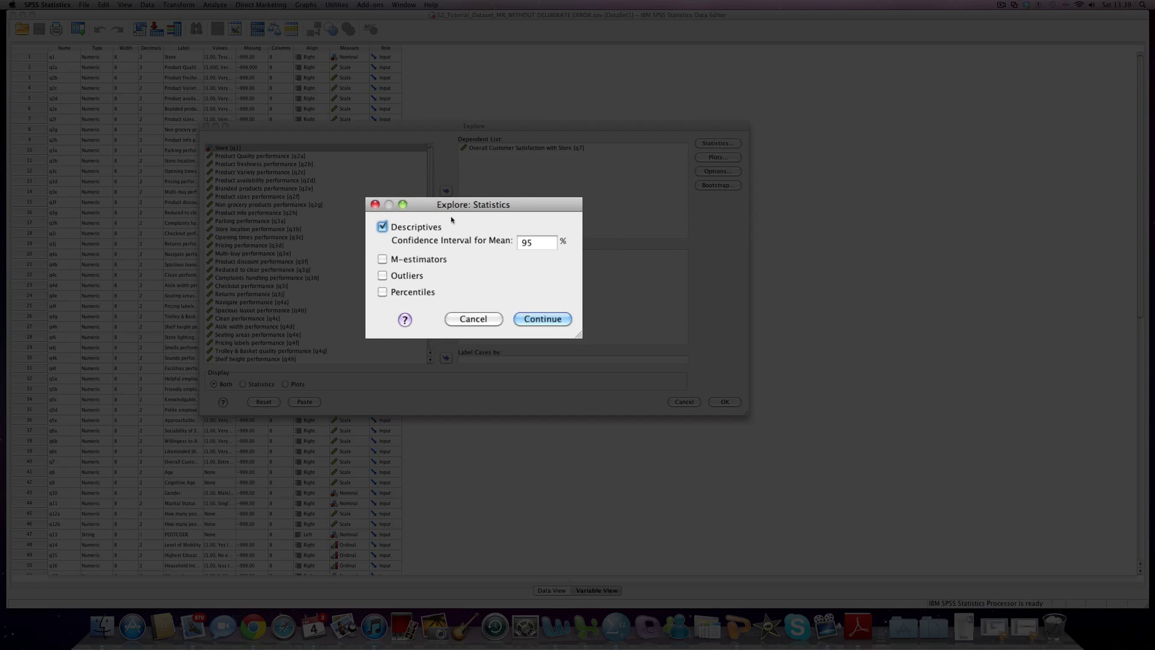
left_click(553, 318)
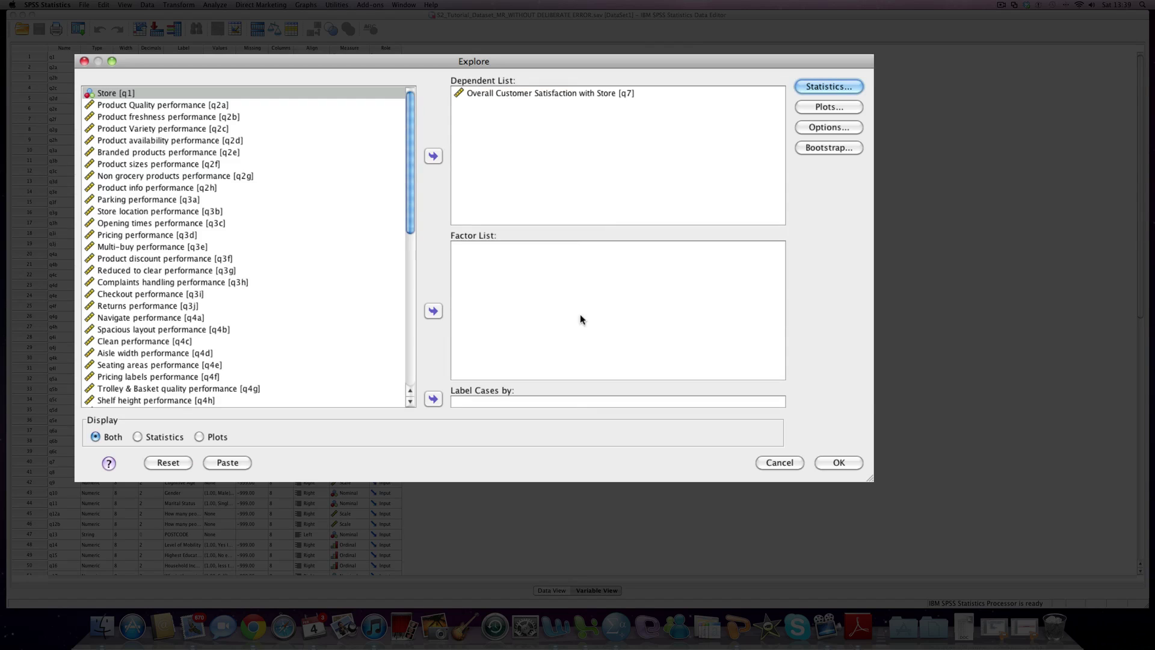
- Run Explore with stem-and-leaf, histogram and normality plots with tests included, boxplots using factor levels together
left_click(829, 107)
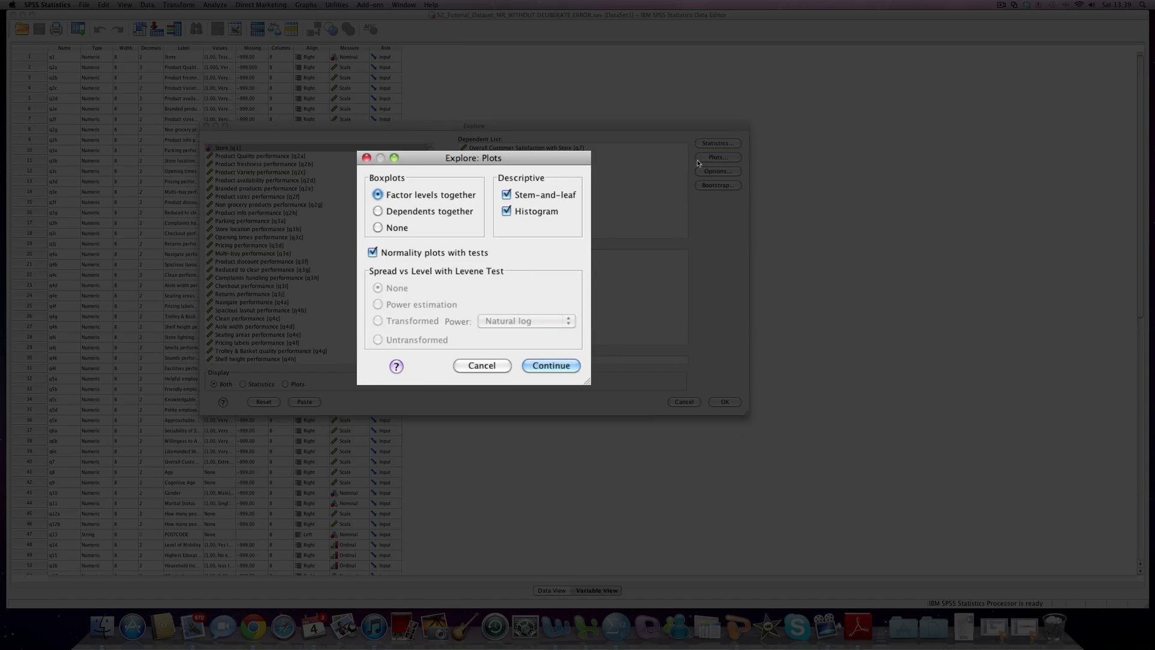
left_click(505, 195)
left_click(507, 211)
left_click(507, 194)
left_click(508, 211)
left_click(551, 366)
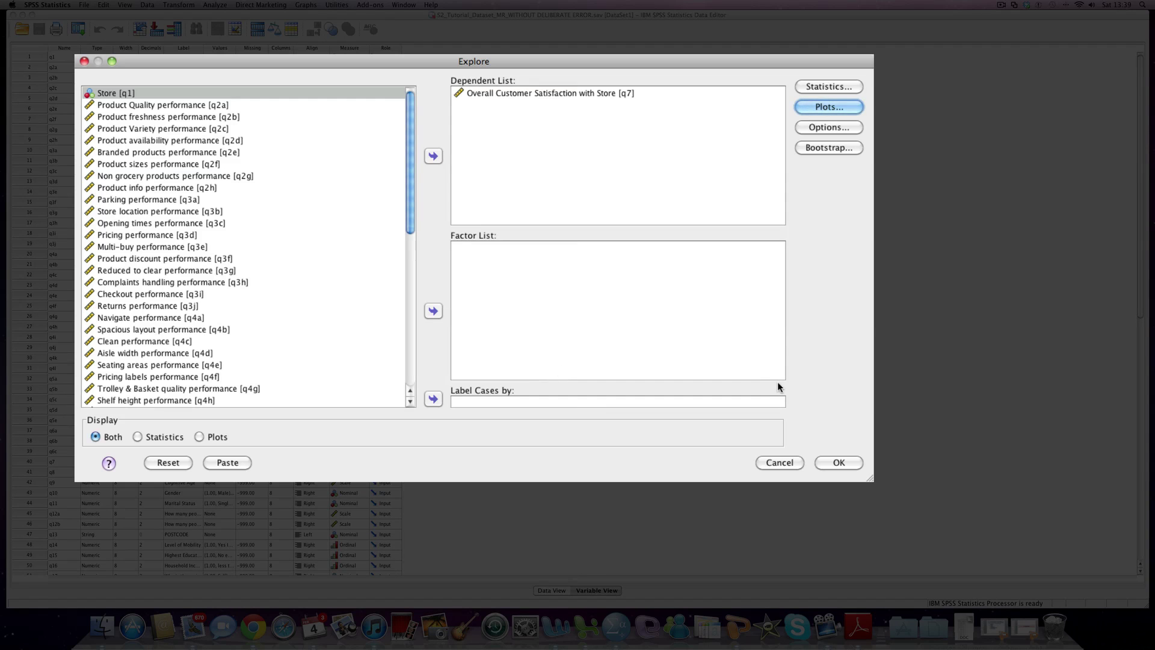
left_click(844, 465)
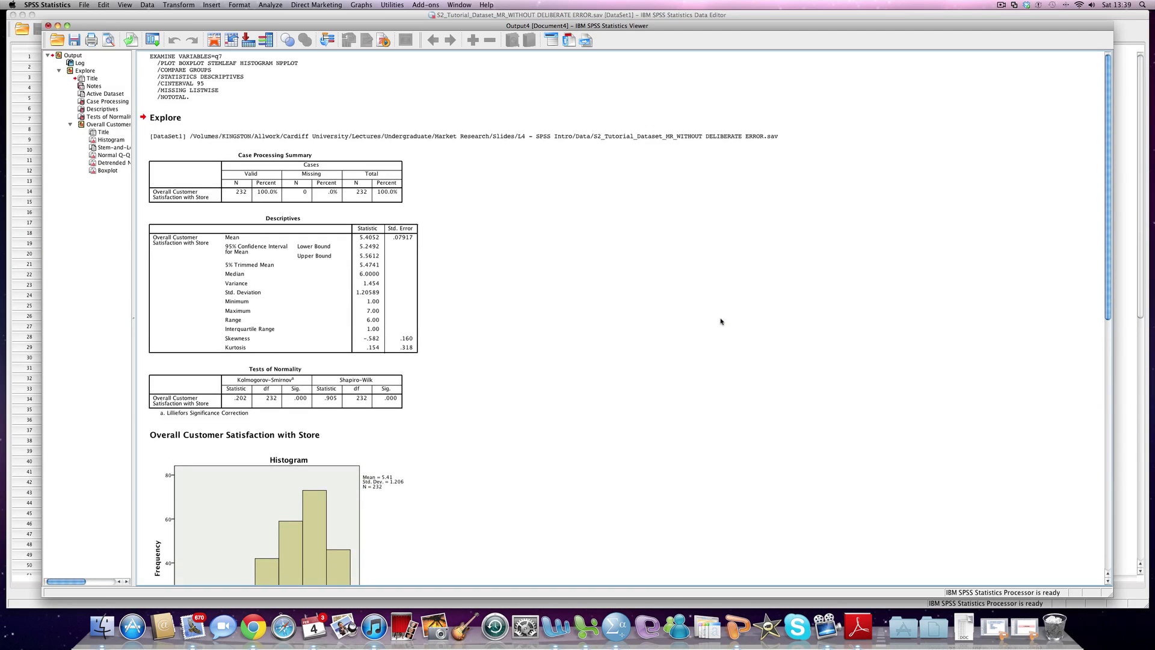
- Examine the histogram, descriptives and normality tests for Overall Customer Satisfaction with Store
scroll(721, 321, "down", 3)
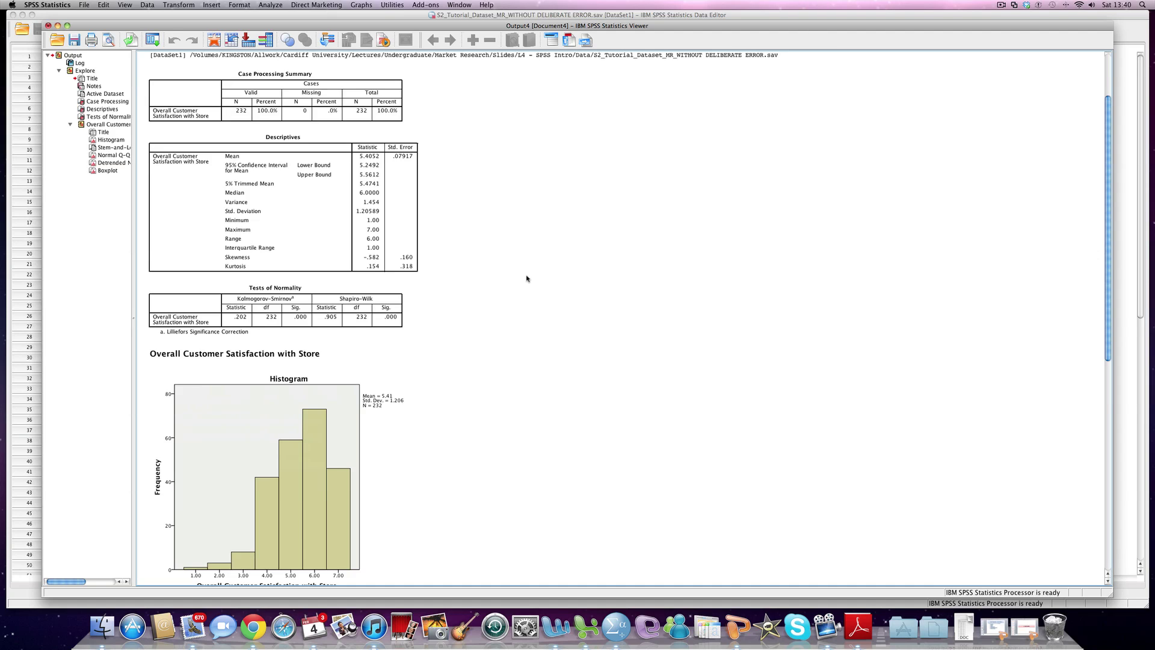
scroll(461, 260, "down", 1)
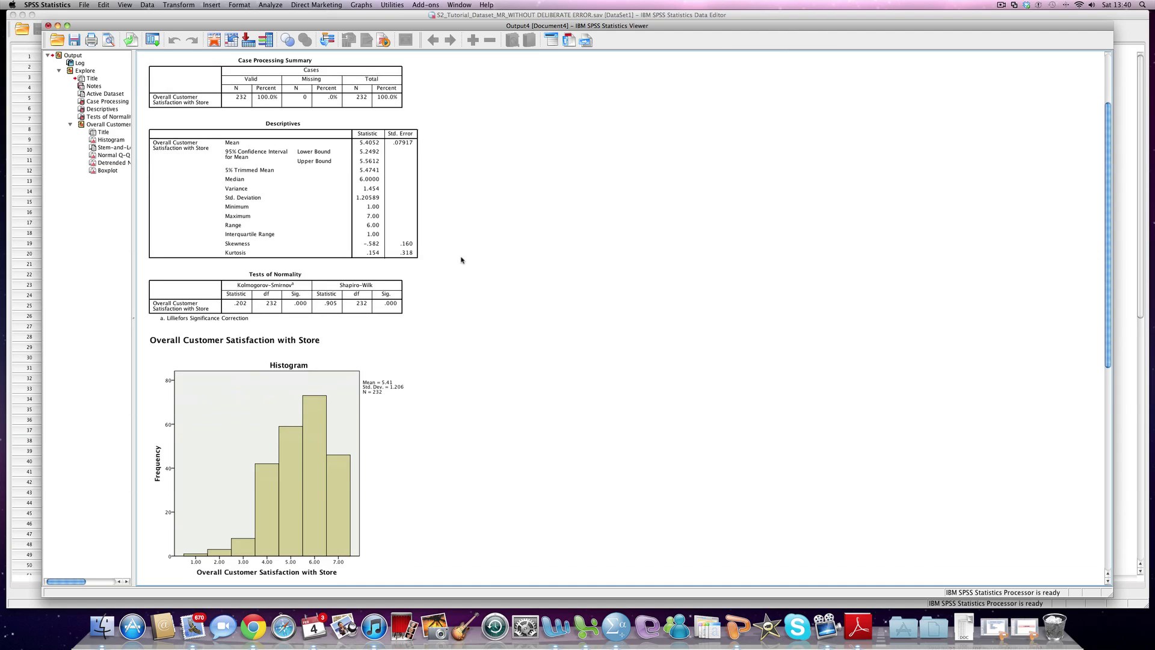
left_click(258, 361)
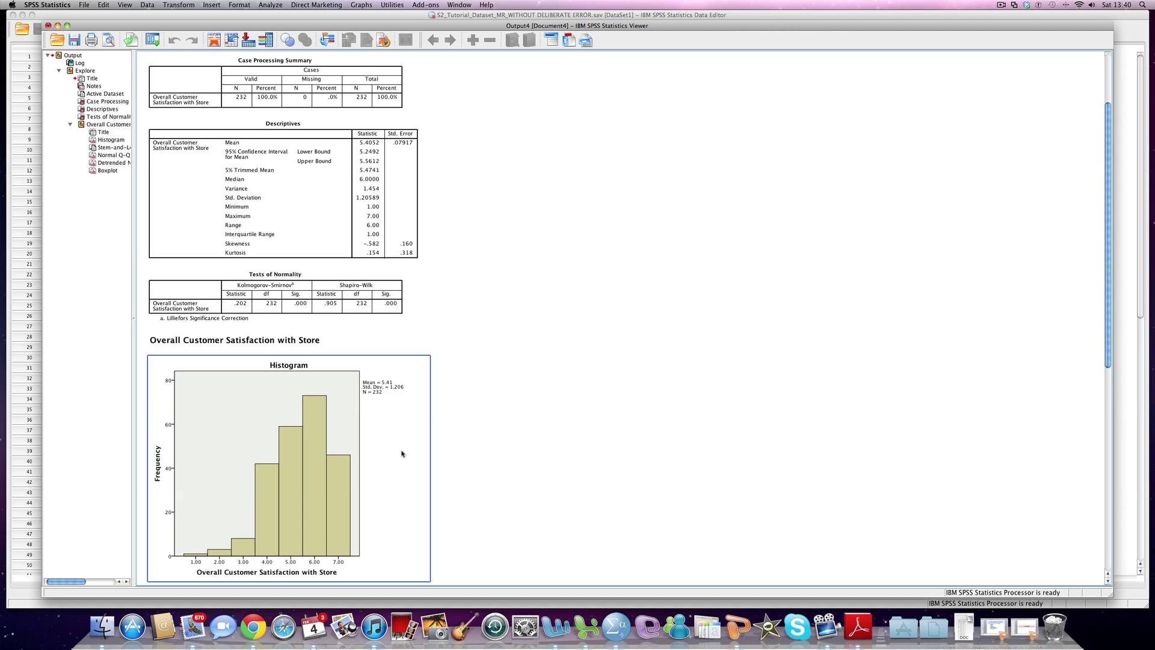
left_click(431, 259)
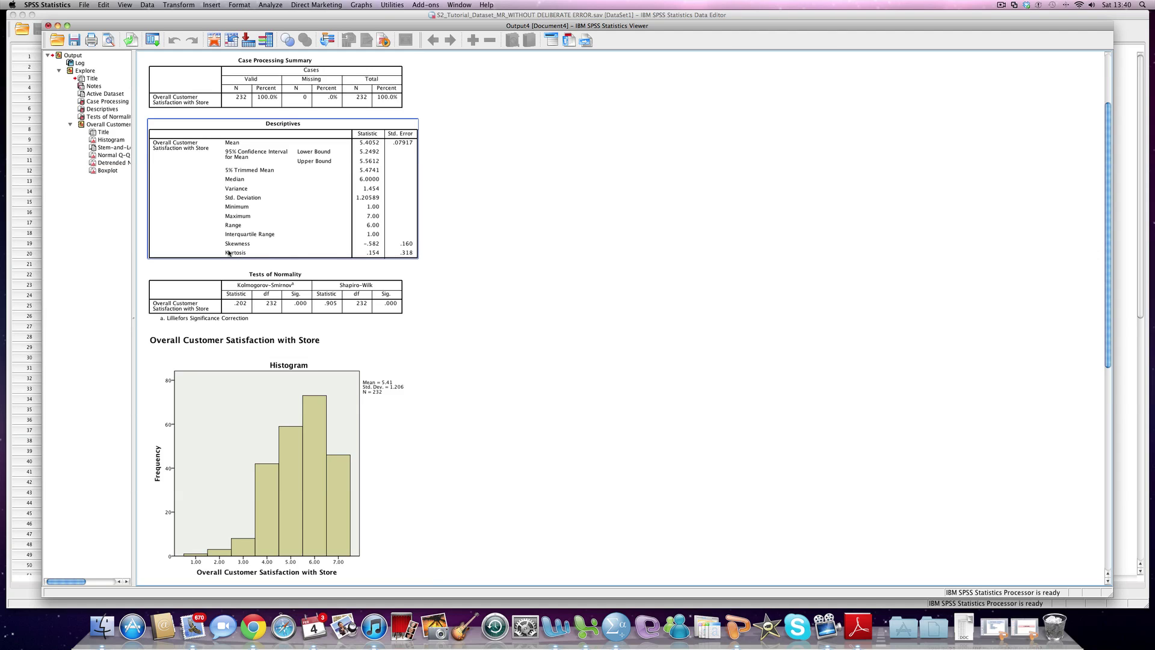
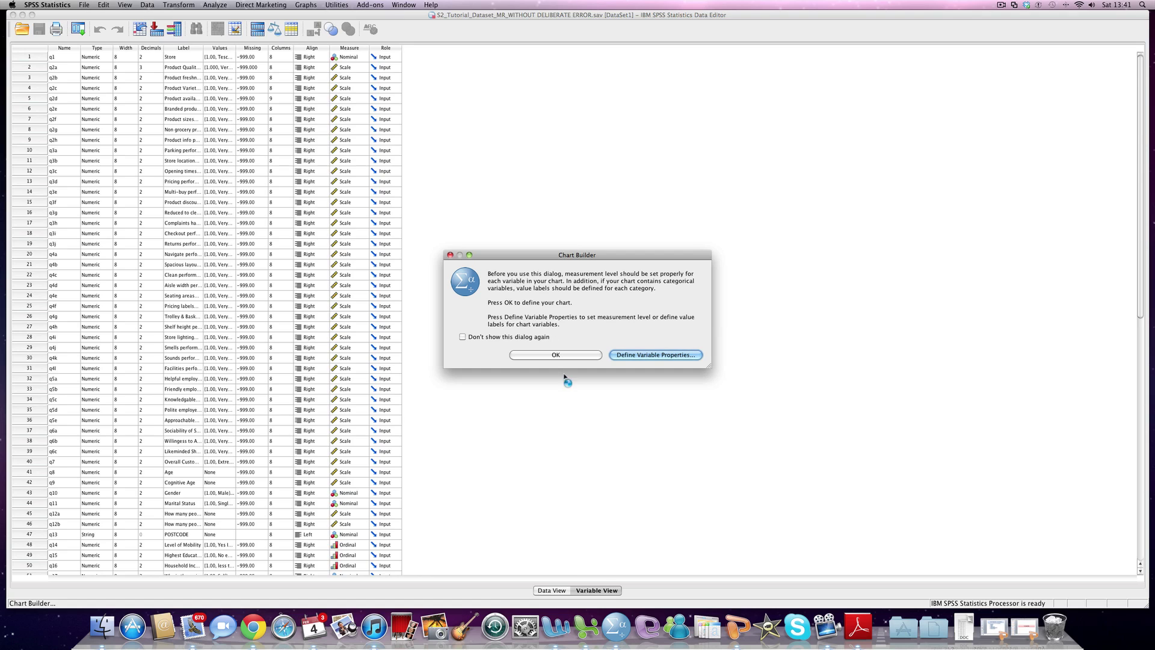
- Reset the Chart Builder and place a simple scatter chart on its canvas
left_click(550, 355)
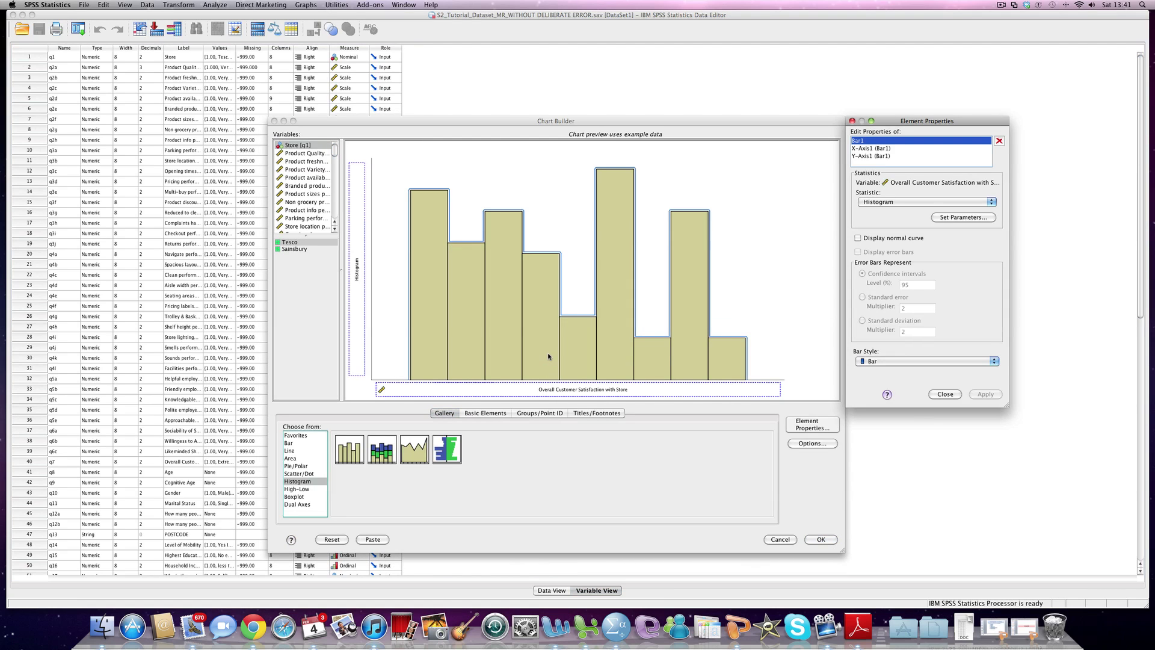
left_click(340, 541)
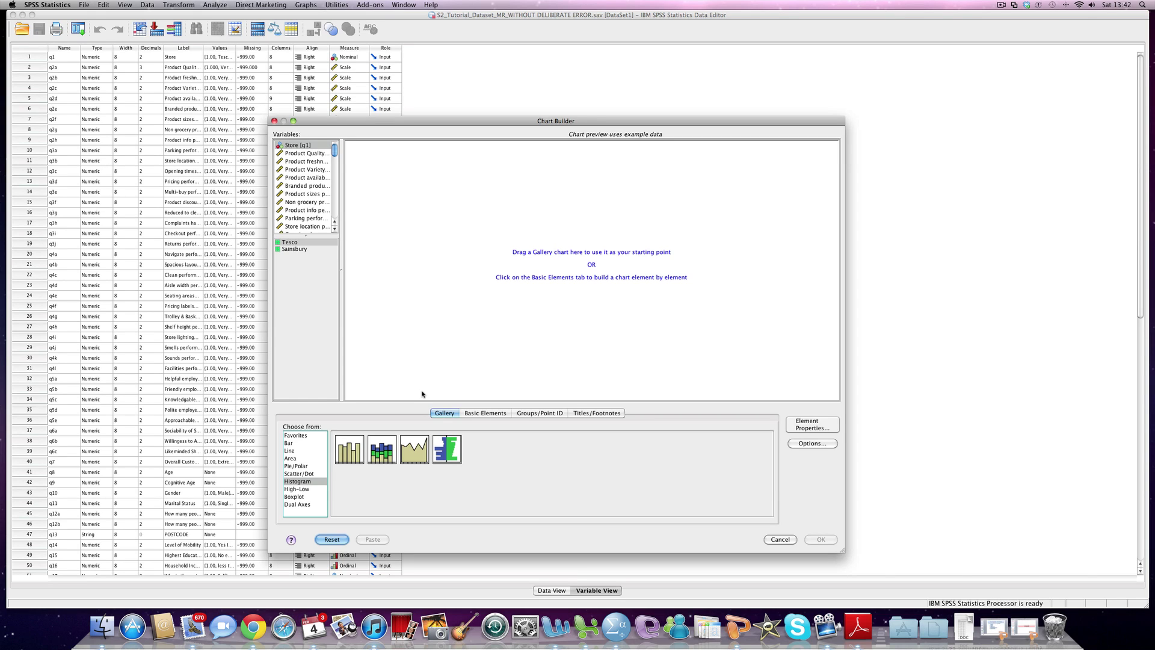
left_click(296, 474)
left_click(347, 447)
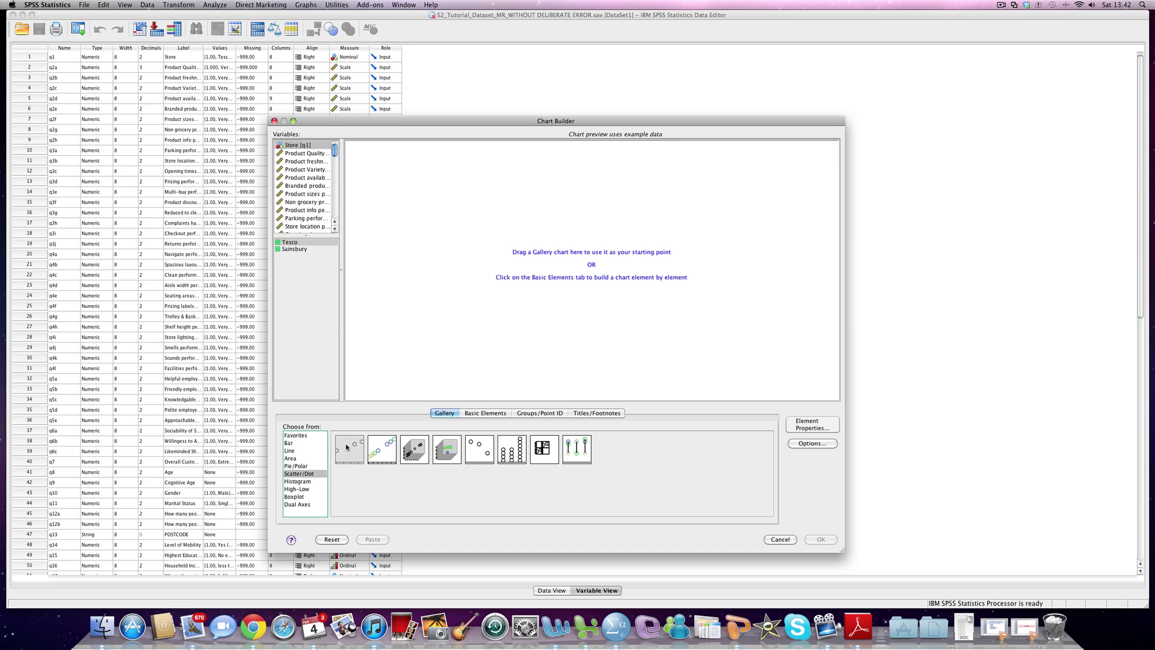
left_click_drag(347, 447, 577, 265)
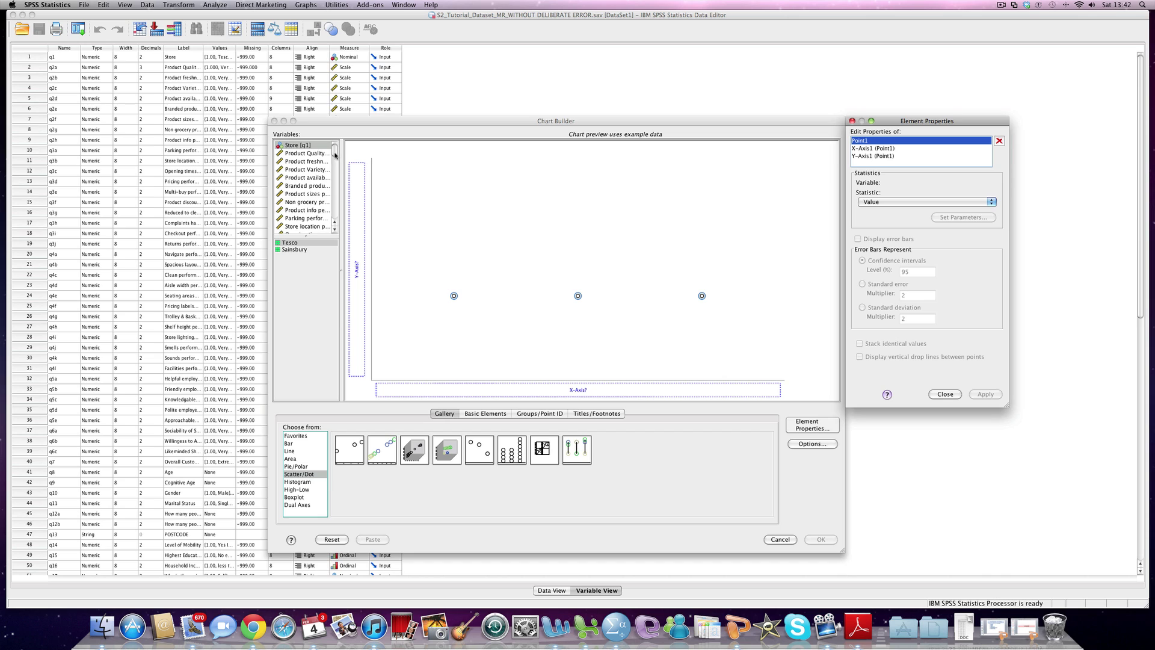
- Assign Product Quality performance to the Y-axis and Overall Customer Satisfaction with Store to the X-axis, and generate the scatterplot
left_click_drag(336, 154, 355, 261)
left_click(316, 153)
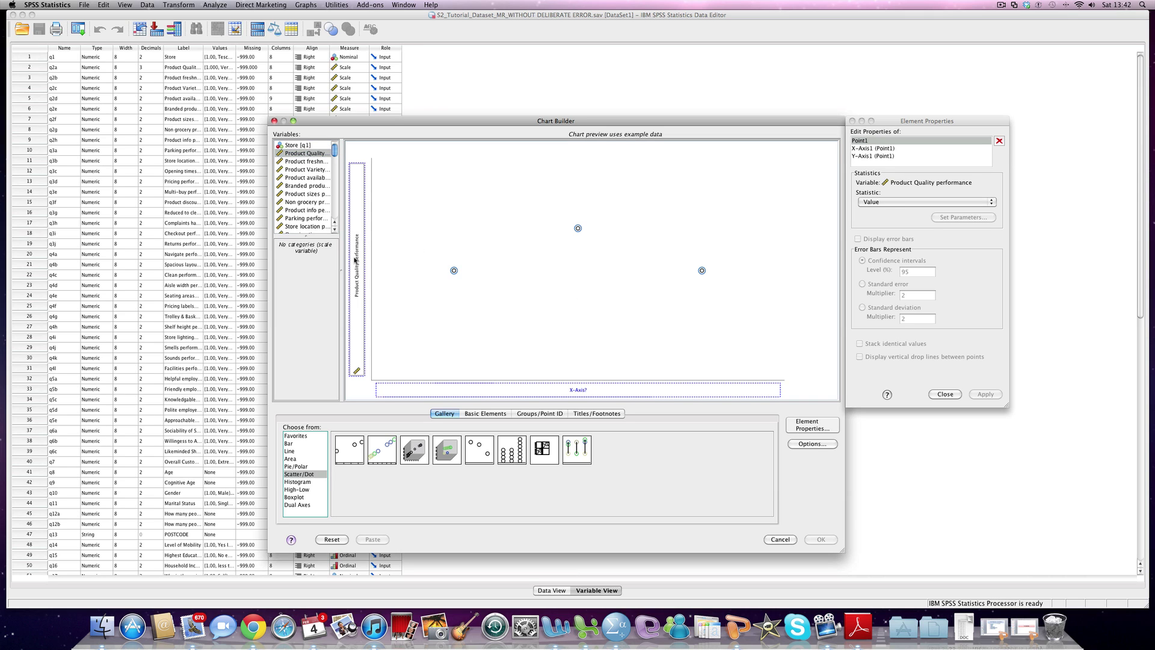
scroll(304, 186, "down", 8)
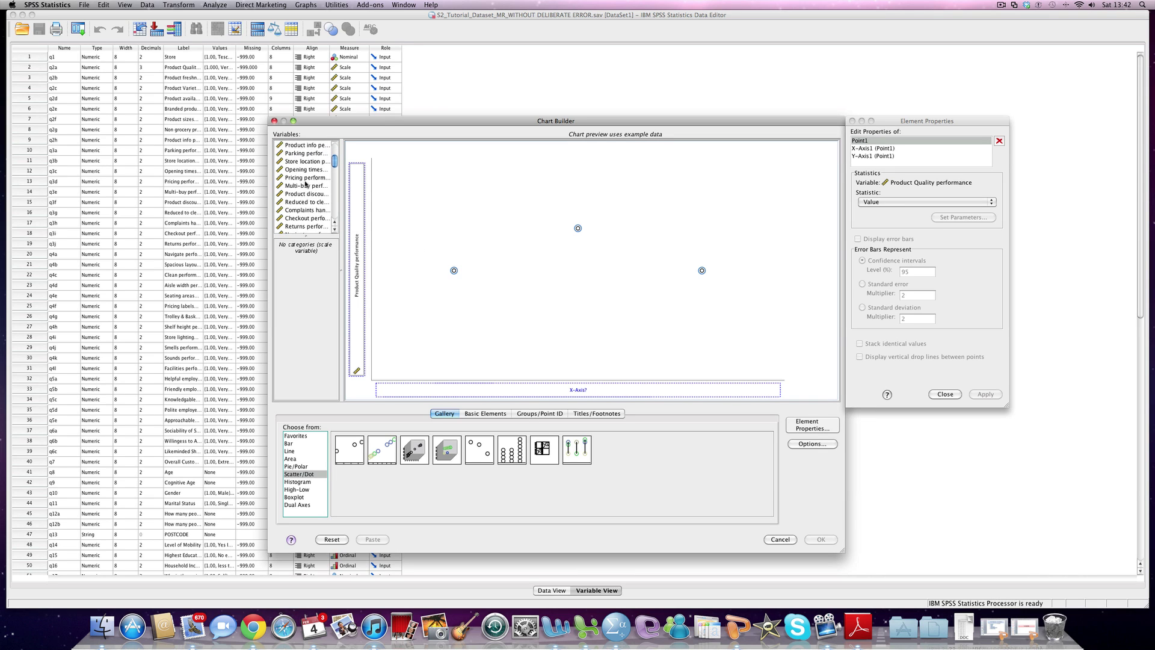
scroll(305, 184, "down", 4)
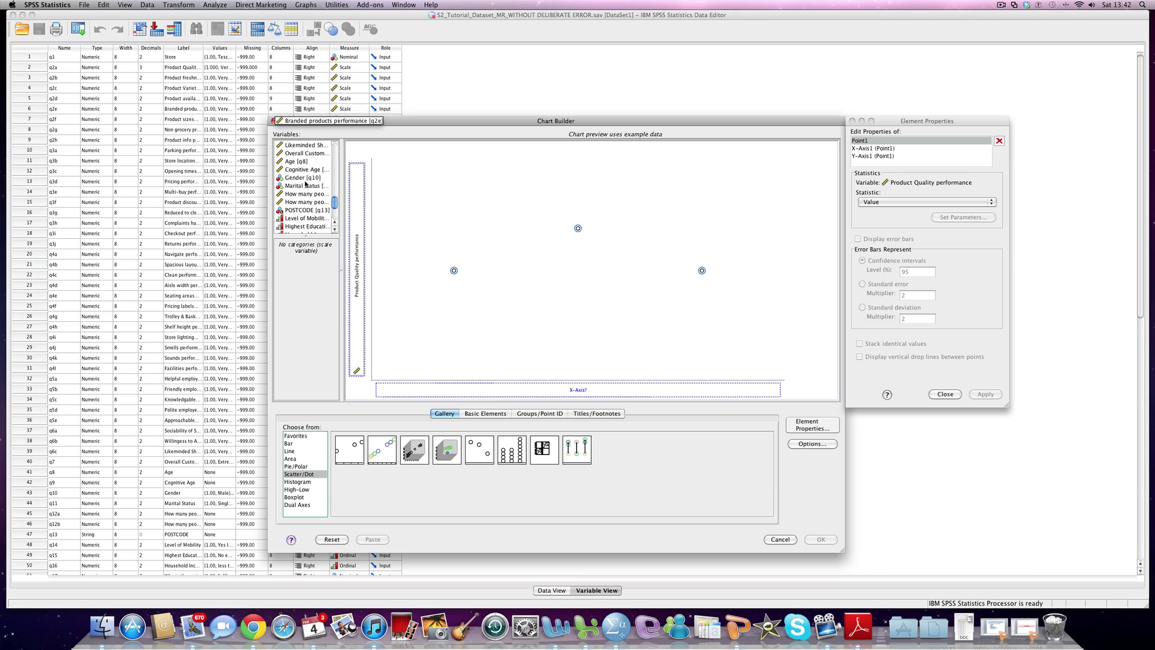
left_click_drag(299, 155, 552, 391)
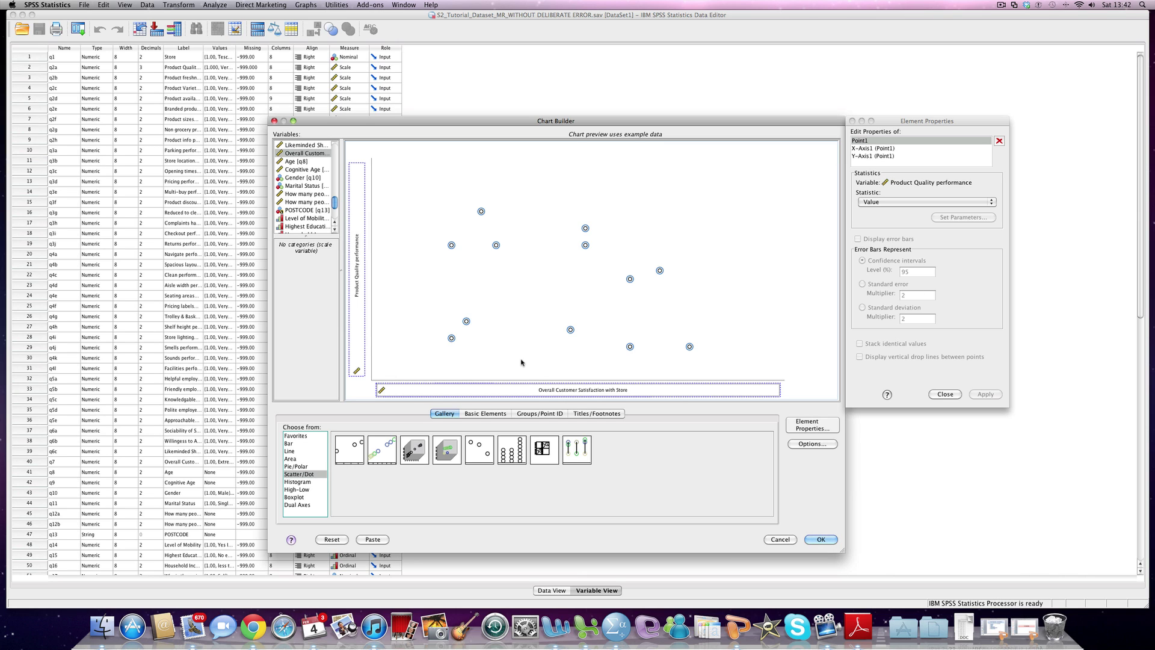
left_click(820, 539)
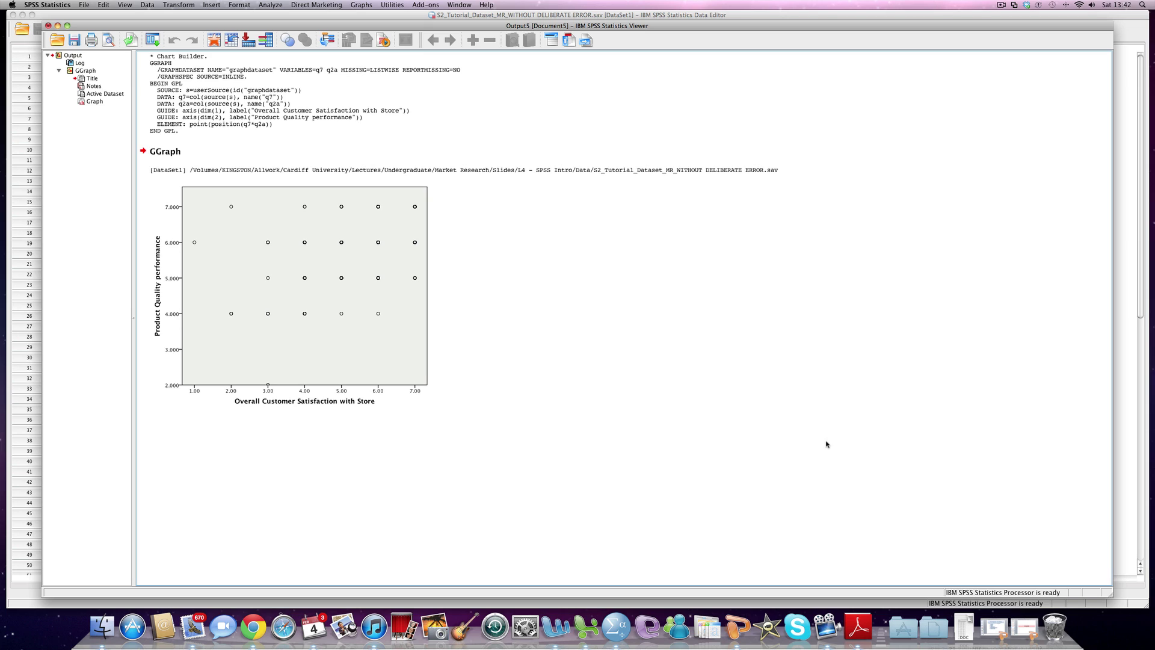
- Examine the scatterplot for the relationship between product quality performance and overall customer satisfaction
left_click(200, 390)
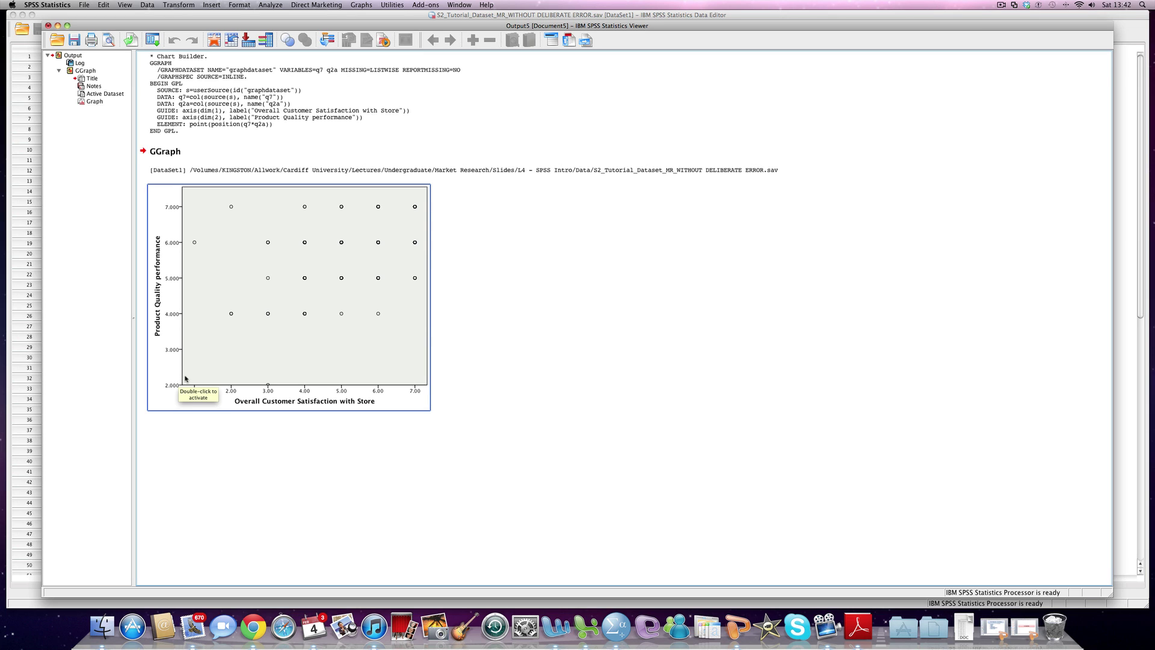
left_click(489, 181)
left_click(443, 193)
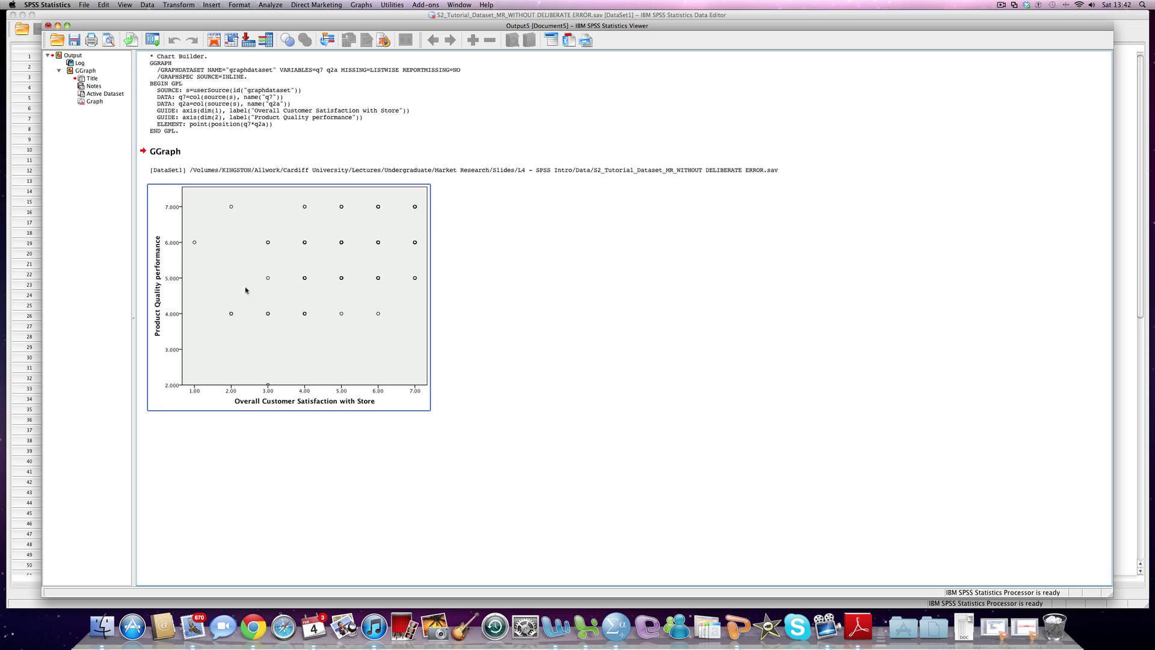
left_click(617, 413)
left_click(145, 313)
left_click(149, 310)
left_click(488, 205)
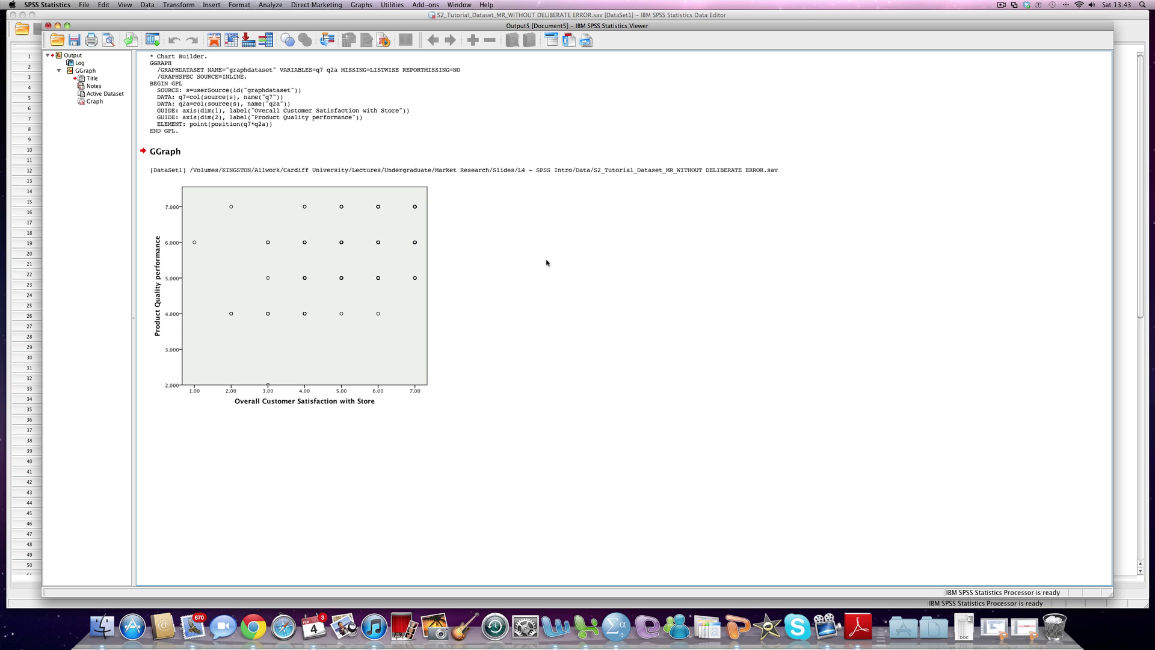
left_click(285, 222)
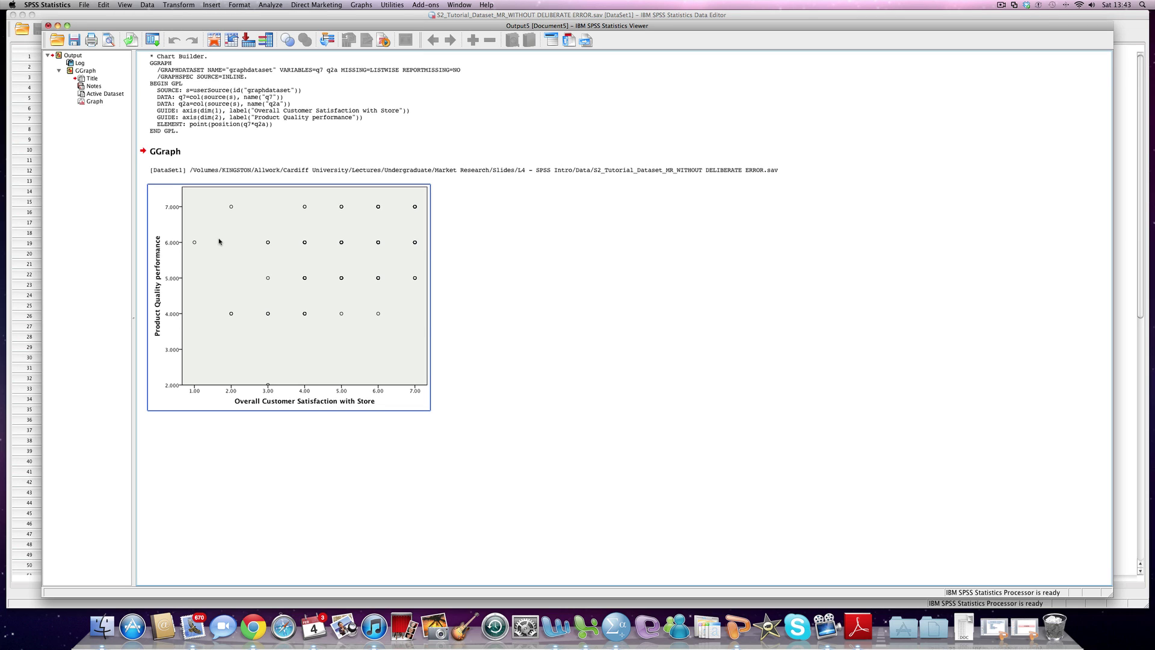